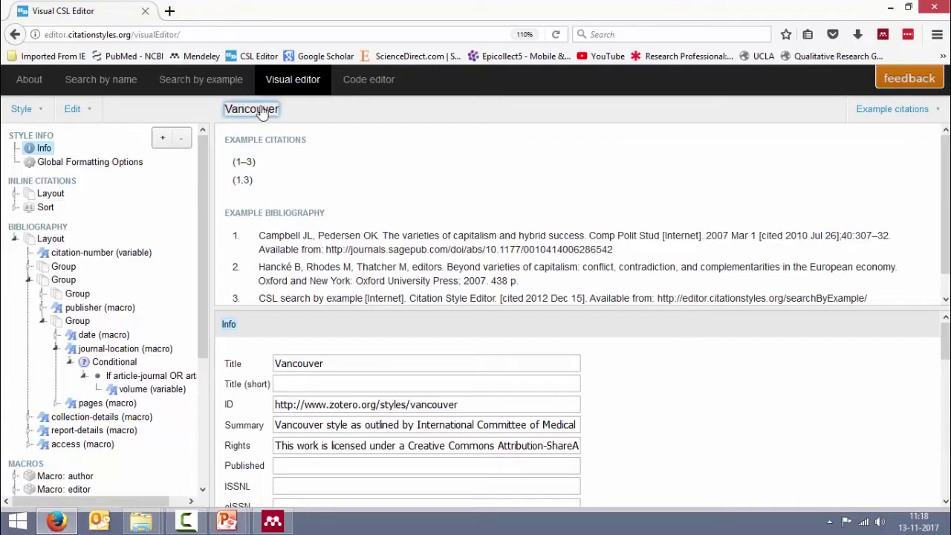
- Replace the Vancouver style's title with XYZ in the style info
{"action": "left_click", "coordinate": [344, 362]}
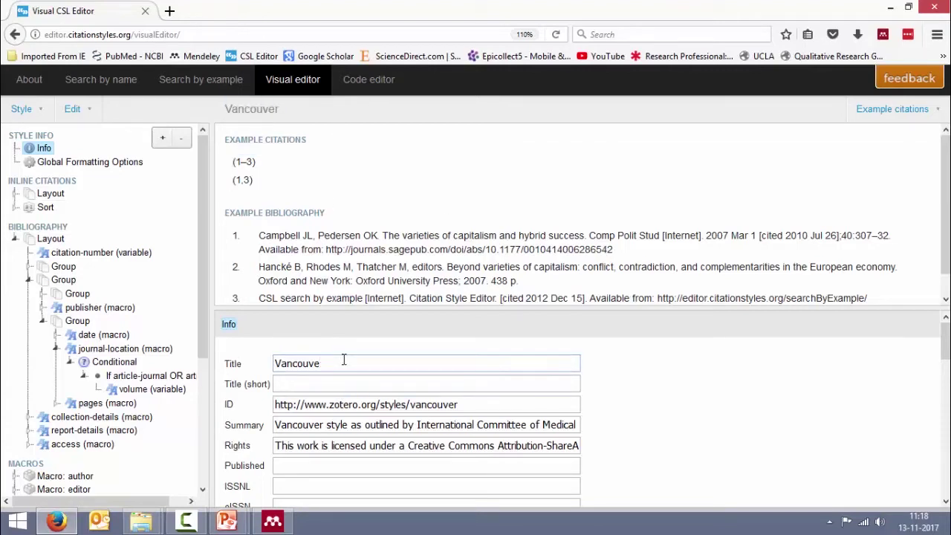
{"action": "key", "text": "BackSpace"}
{"action": "key", "text": "BackSpace"}
{"action": "key", "text": "BackSpace"}
{"action": "key", "text": "BackSpace"}
{"action": "key", "text": "BackSpace"}
{"action": "key", "text": "BackSpace"}
{"action": "key", "text": "BackSpace"}
{"action": "key", "text": "BackSpace"}
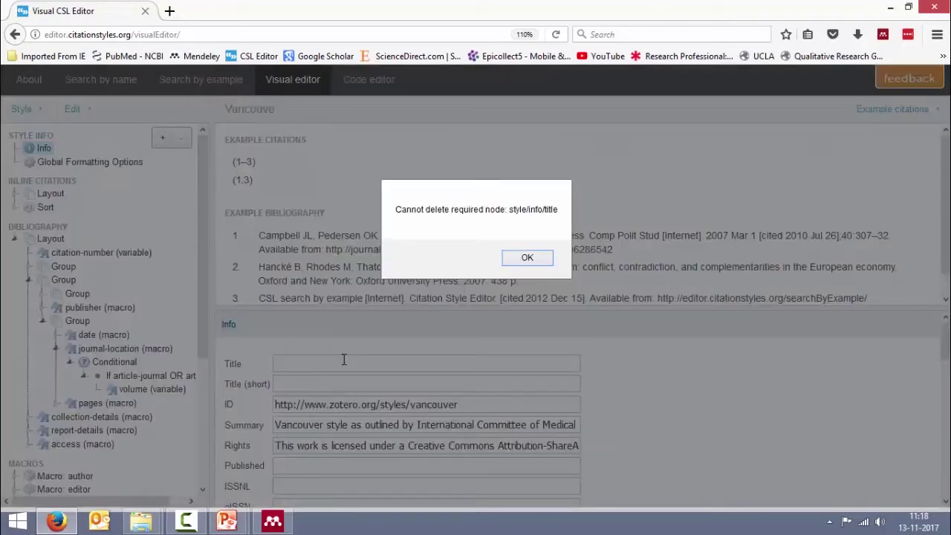
{"action": "left_click", "coordinate": [528, 258]}
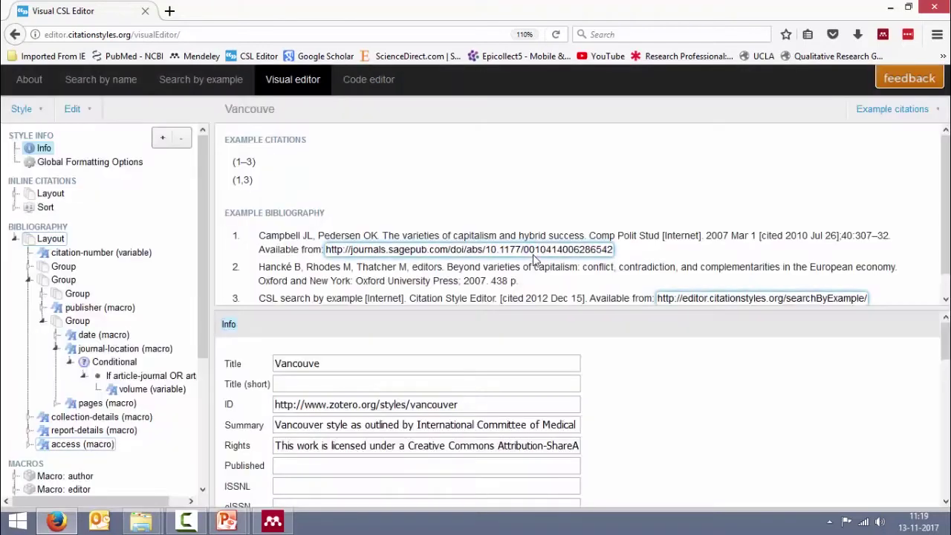
{"action": "left_click_drag", "start_coordinate": [320, 364], "coordinate": [272, 363]}
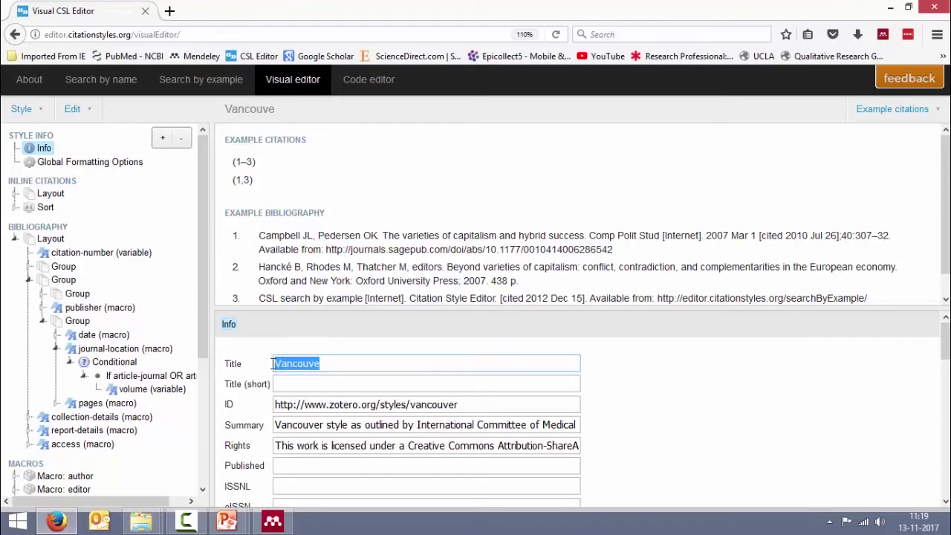
{"action": "type", "text": "XYZ"}
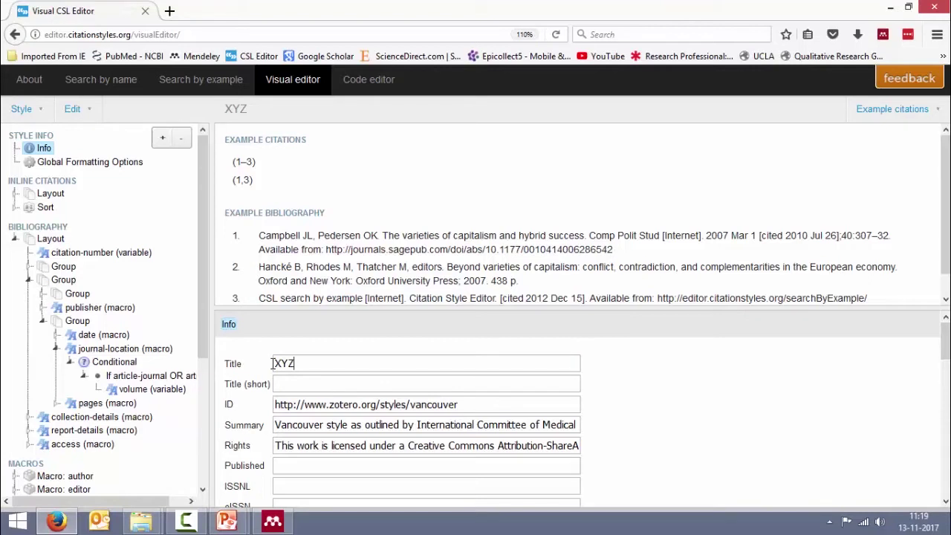
- Format the inline citation layout as bold and superscript
{"action": "left_click", "coordinate": [277, 175]}
{"action": "left_click", "coordinate": [241, 381]}
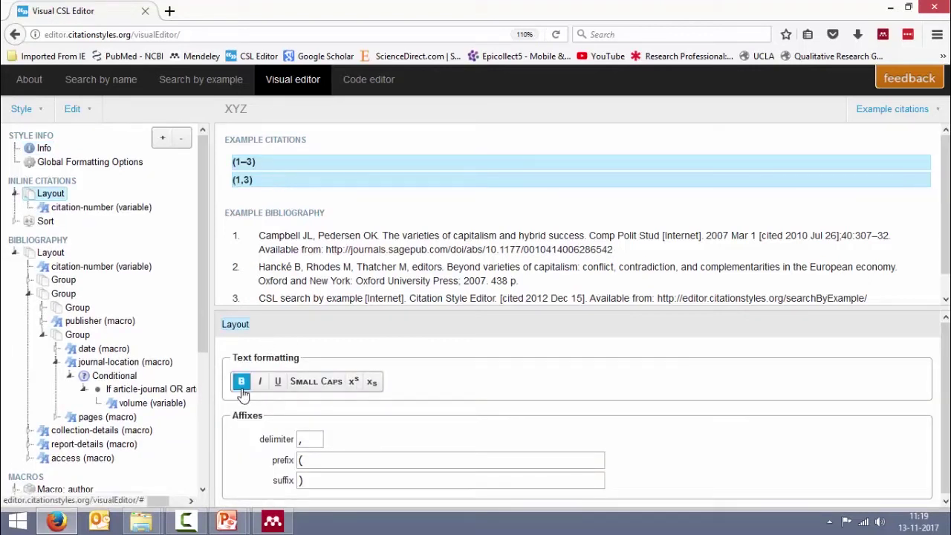
{"action": "left_click", "coordinate": [354, 381]}
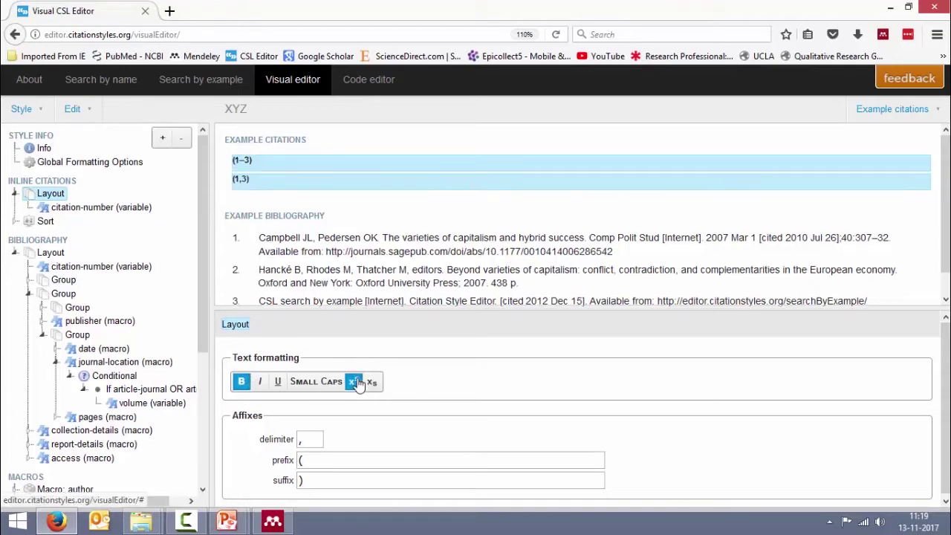
- Remove the opening parenthesis prefix and closing parenthesis suffix from the inline citation layout
{"action": "left_click", "coordinate": [313, 462]}
{"action": "key", "text": "BackSpace"}
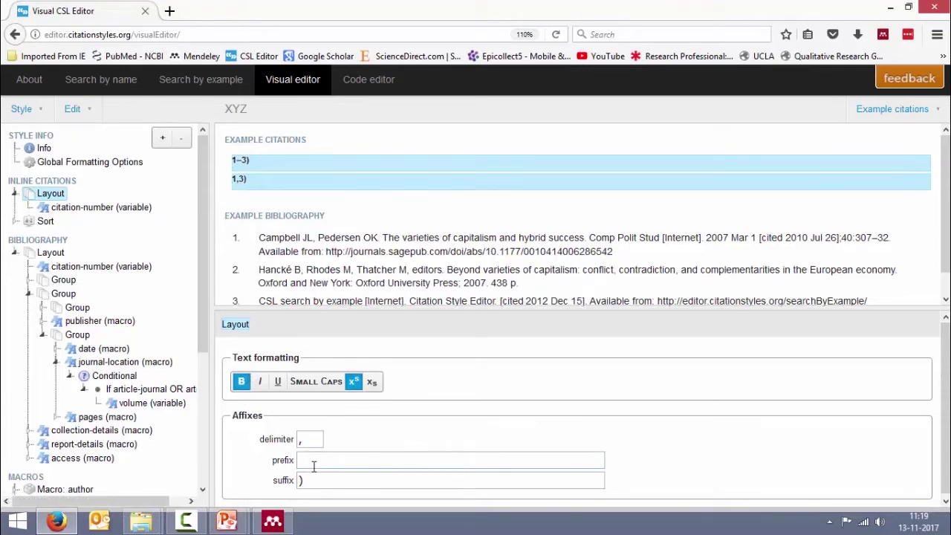
{"action": "left_click", "coordinate": [309, 480]}
{"action": "key", "text": "BackSpace"}
{"action": "left_click", "coordinate": [39, 117]}
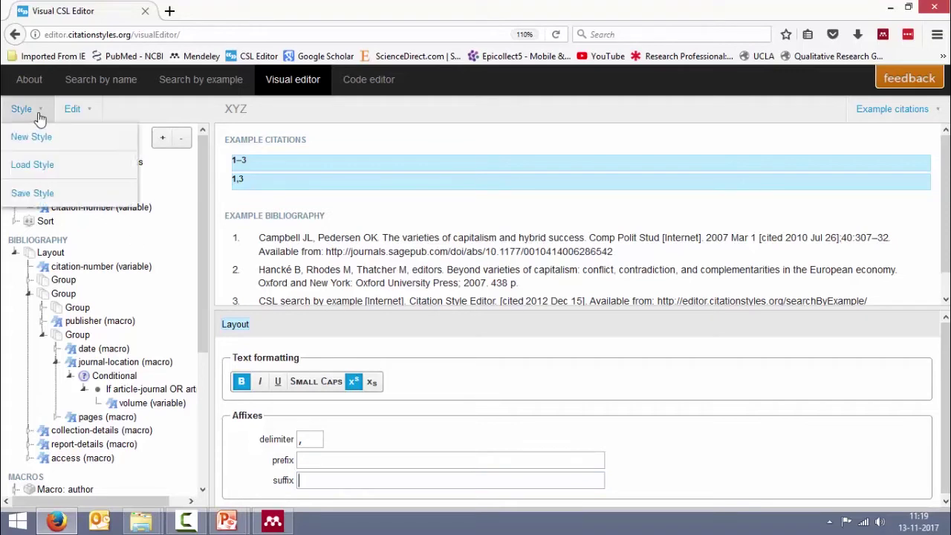
{"action": "left_click", "coordinate": [34, 194]}
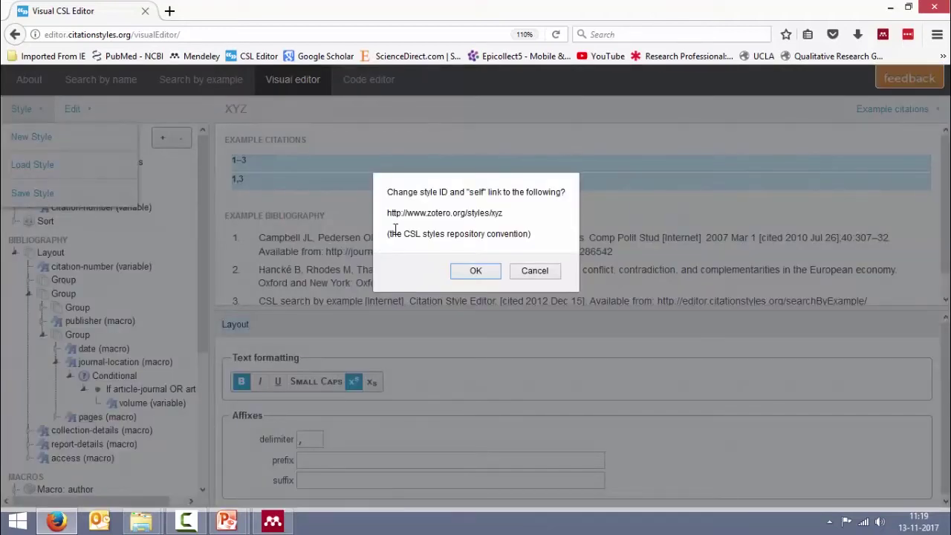
{"action": "left_click", "coordinate": [478, 279]}
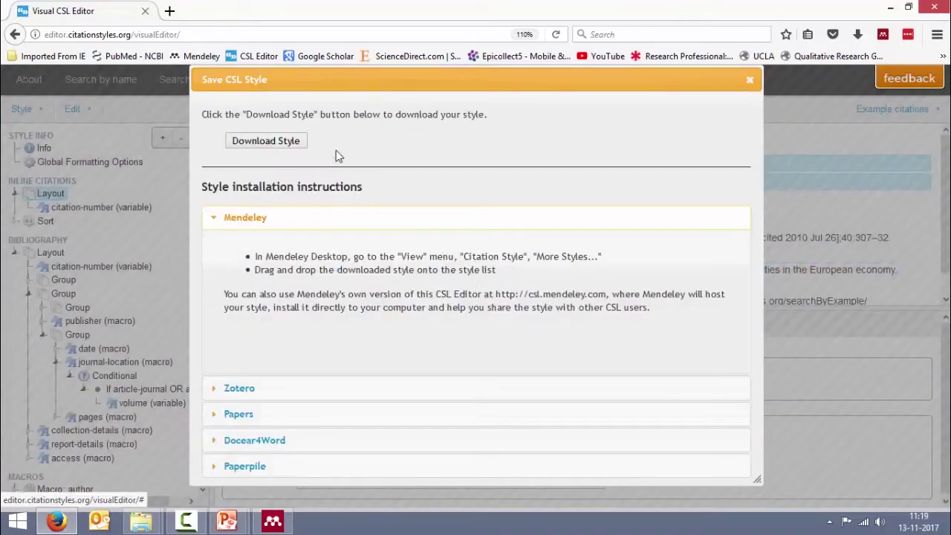
{"action": "left_click", "coordinate": [292, 148]}
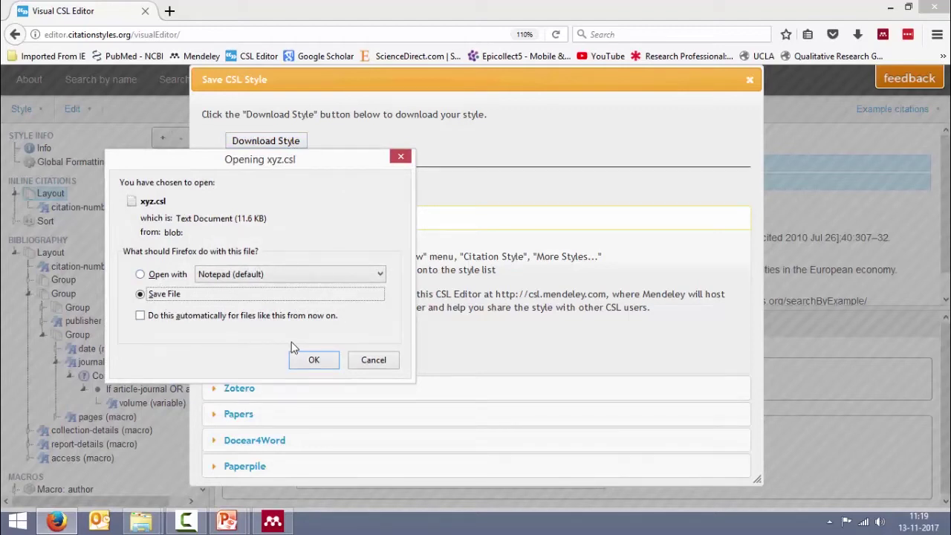
{"action": "left_click", "coordinate": [303, 360]}
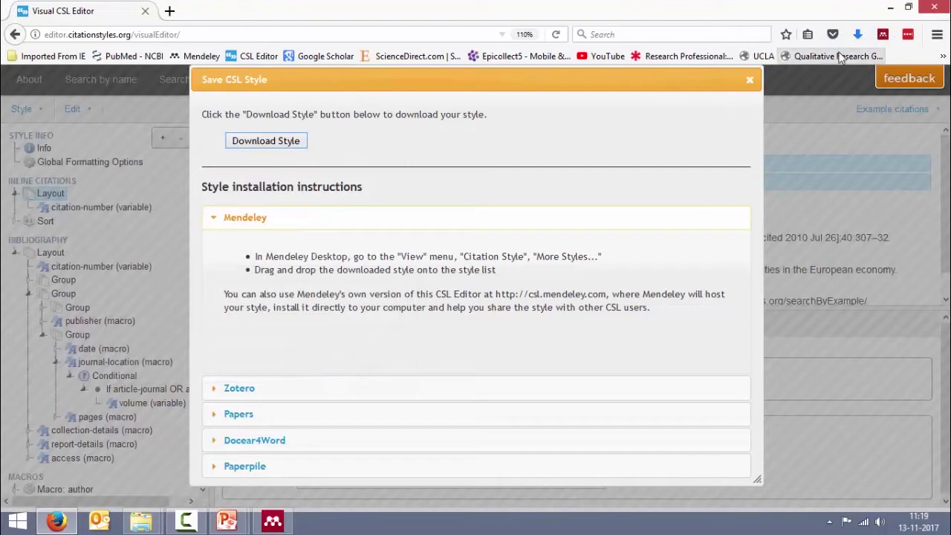
- Copy the downloaded xyz.csl from the Downloads folder to the Desktop, and close the folder window and the save dialog
{"action": "left_click", "coordinate": [858, 37]}
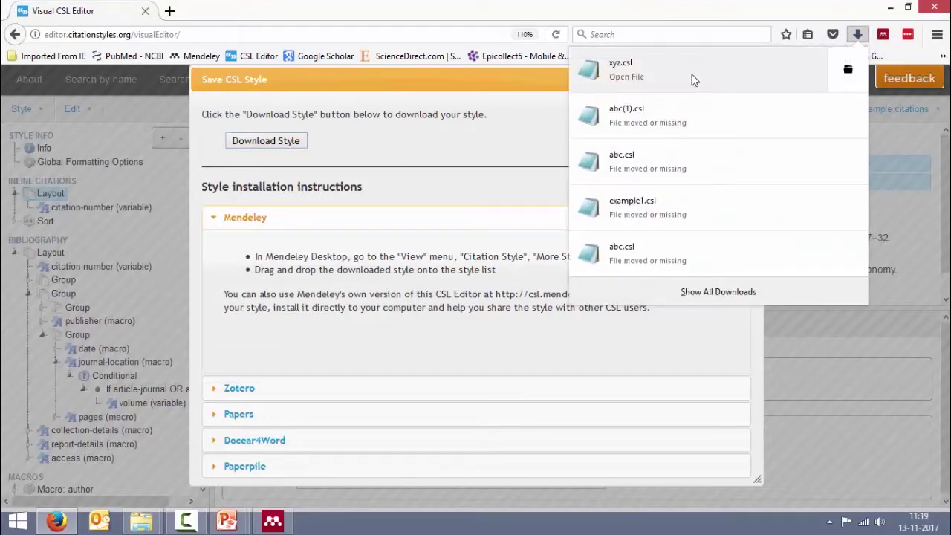
{"action": "left_click", "coordinate": [847, 71]}
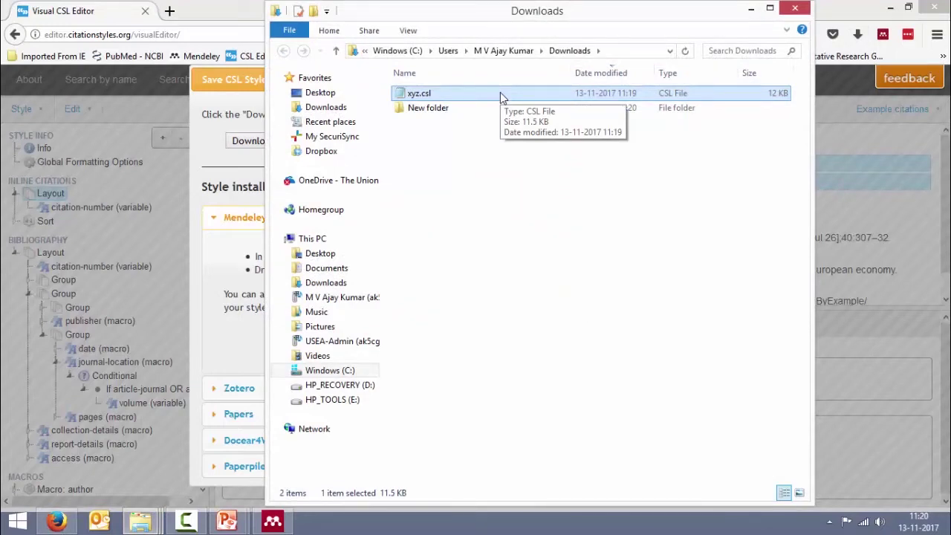
{"action": "left_click", "coordinate": [335, 98]}
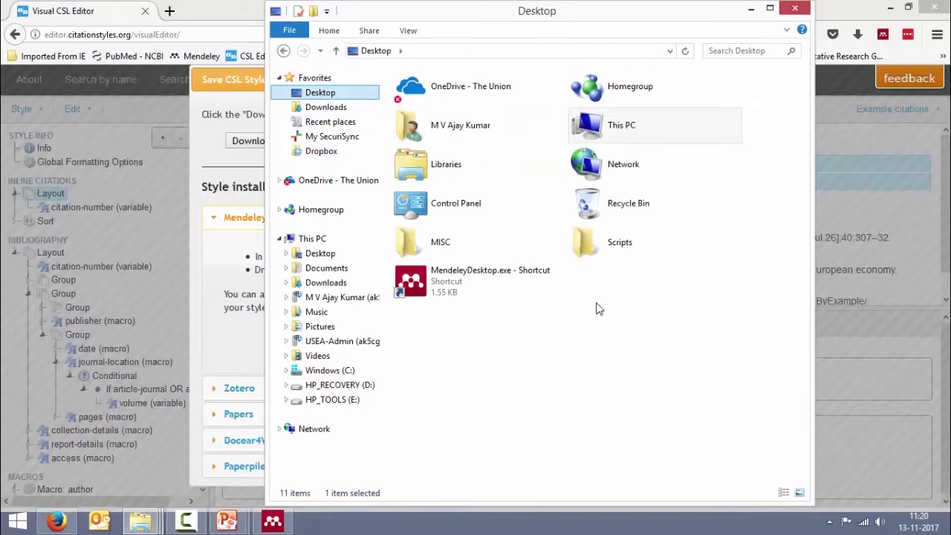
{"action": "key", "text": "ctrl+v"}
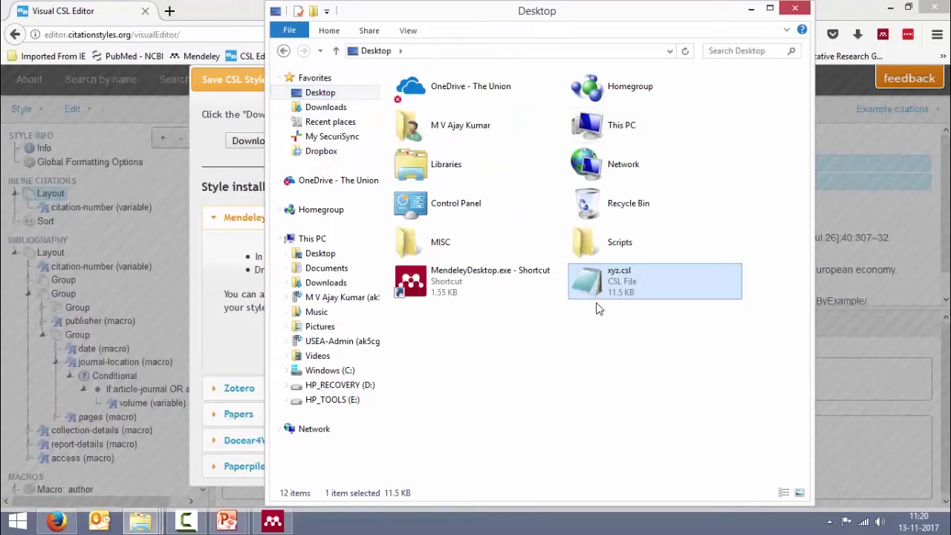
{"action": "left_click", "coordinate": [795, 9]}
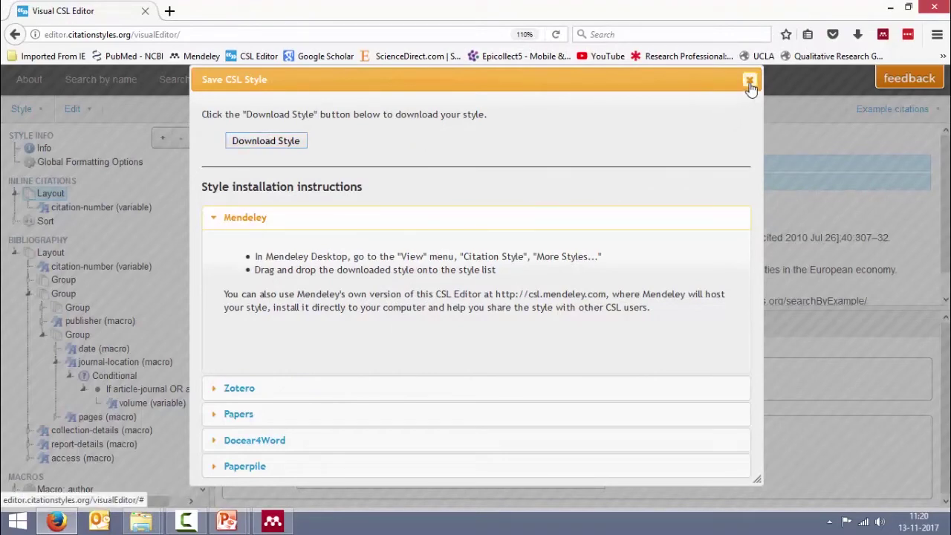
{"action": "left_click", "coordinate": [750, 81]}
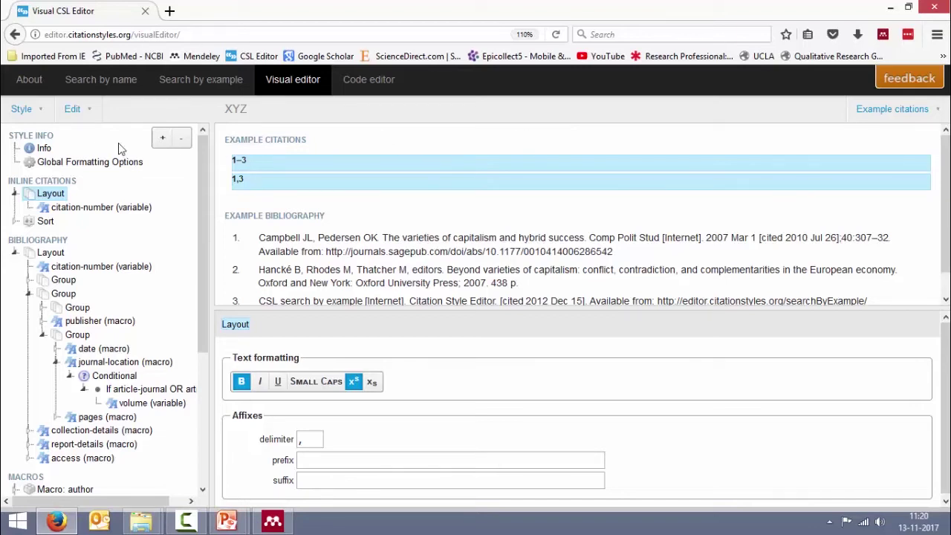
- Try to download the XYZ style a second time from the save dialog
{"action": "mouse_move", "coordinate": [42, 111]}
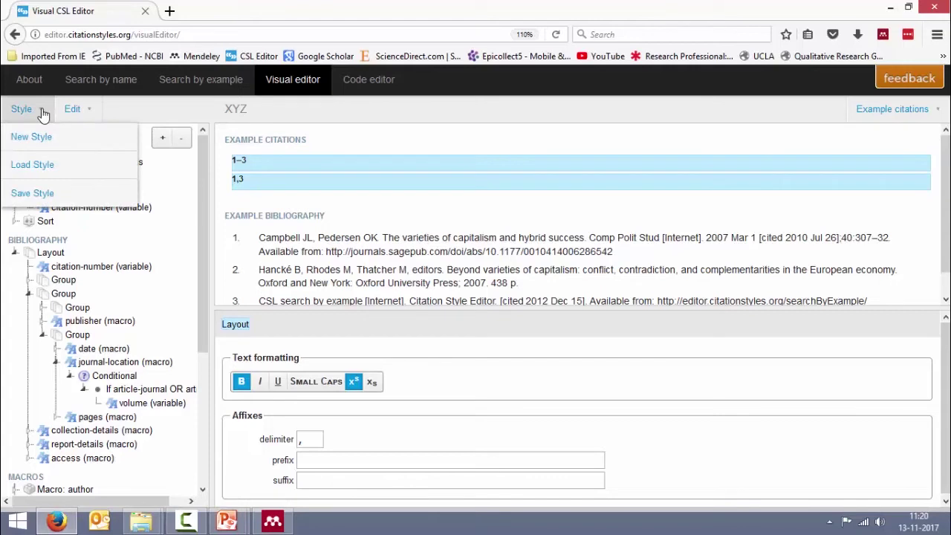
{"action": "left_click", "coordinate": [37, 194]}
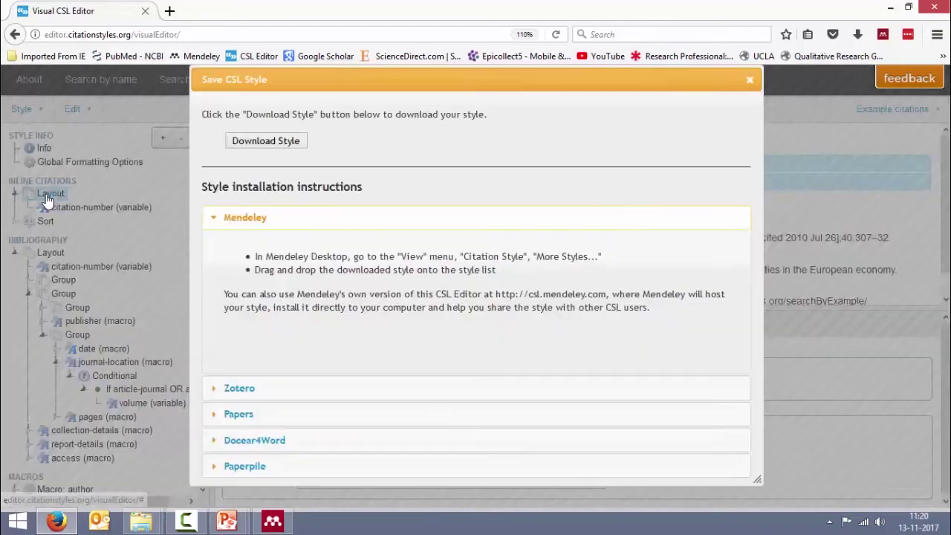
{"action": "left_click", "coordinate": [272, 143]}
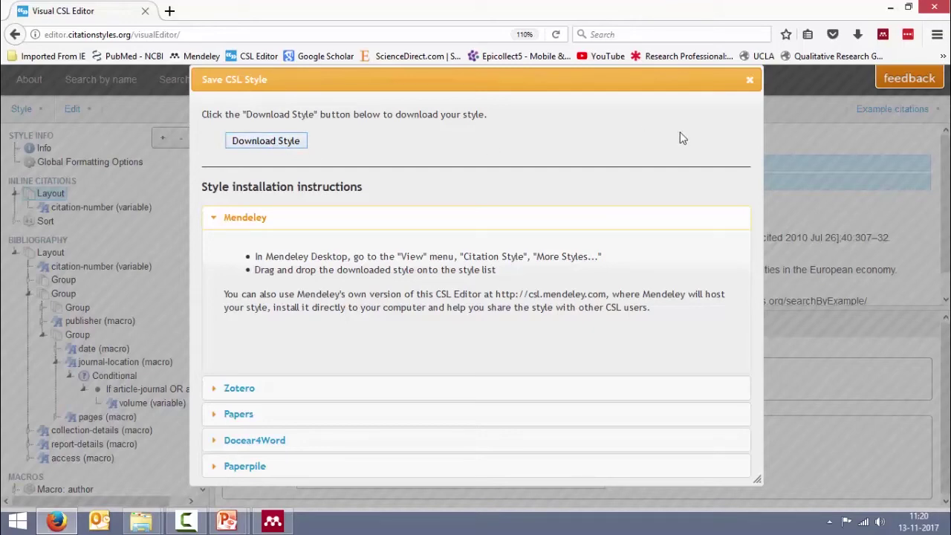
{"action": "left_click", "coordinate": [750, 80]}
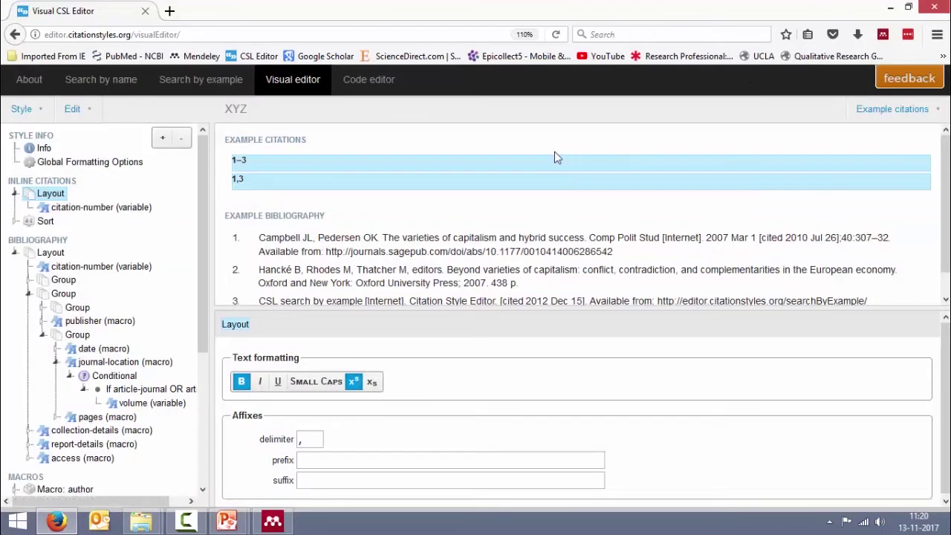
- Reload the editor page and request the xyz.csl download again, cancelling it without saving the file
{"action": "left_click", "coordinate": [556, 34]}
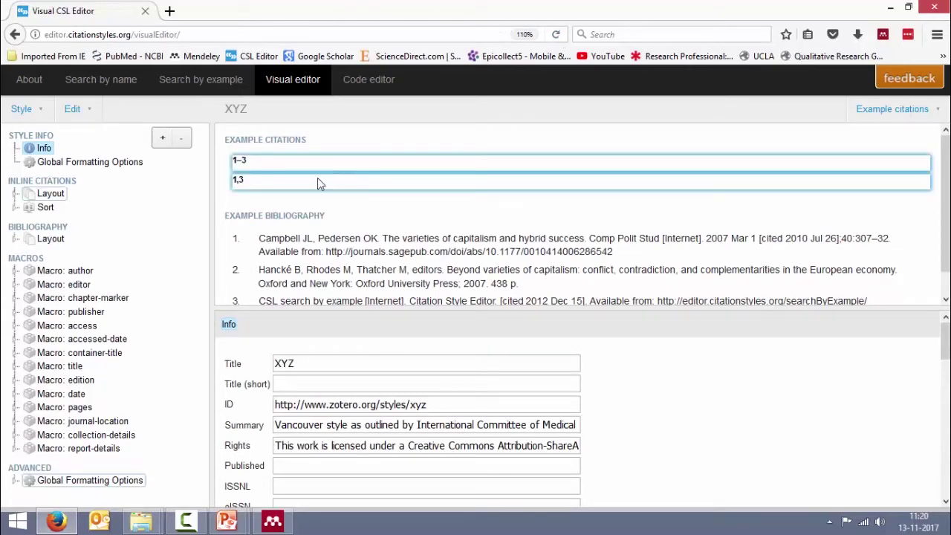
{"action": "left_click", "coordinate": [22, 109]}
{"action": "left_click", "coordinate": [37, 193]}
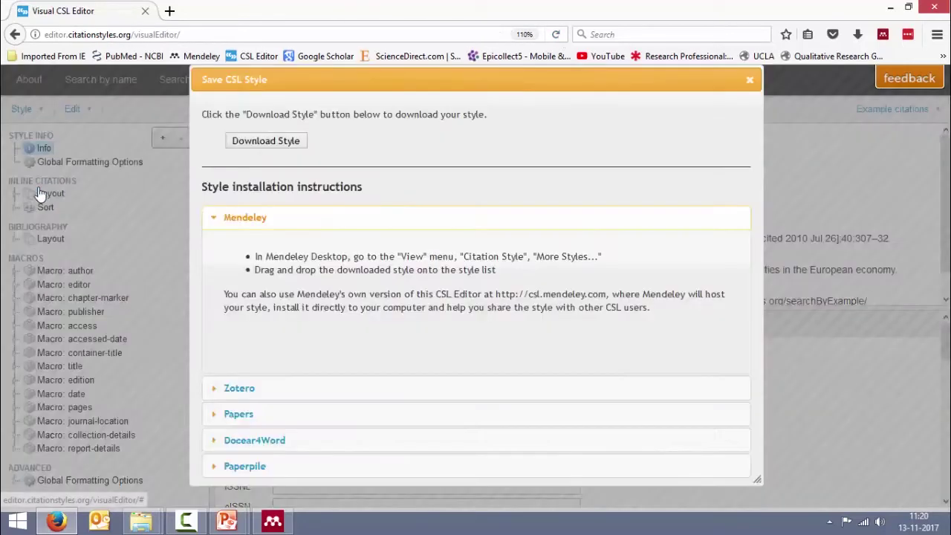
{"action": "left_click", "coordinate": [252, 145]}
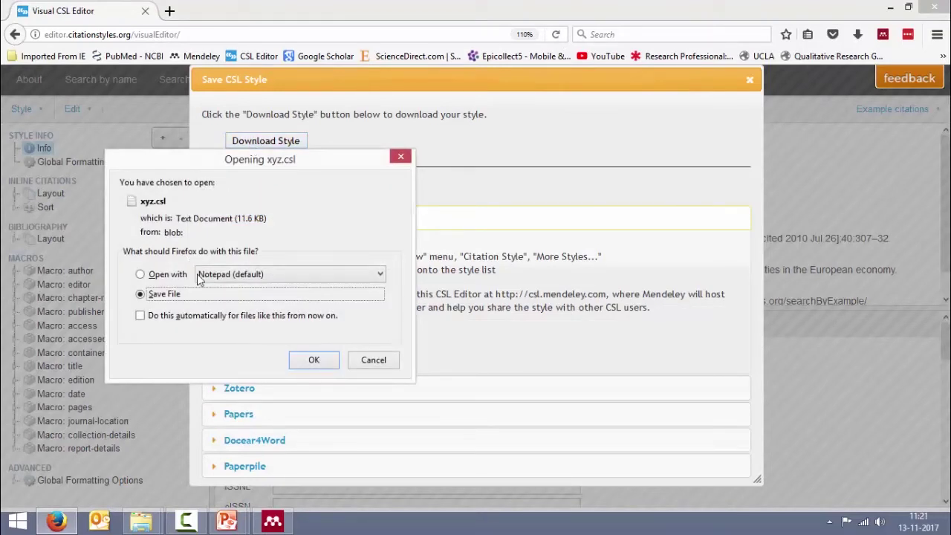
{"action": "left_click", "coordinate": [375, 361]}
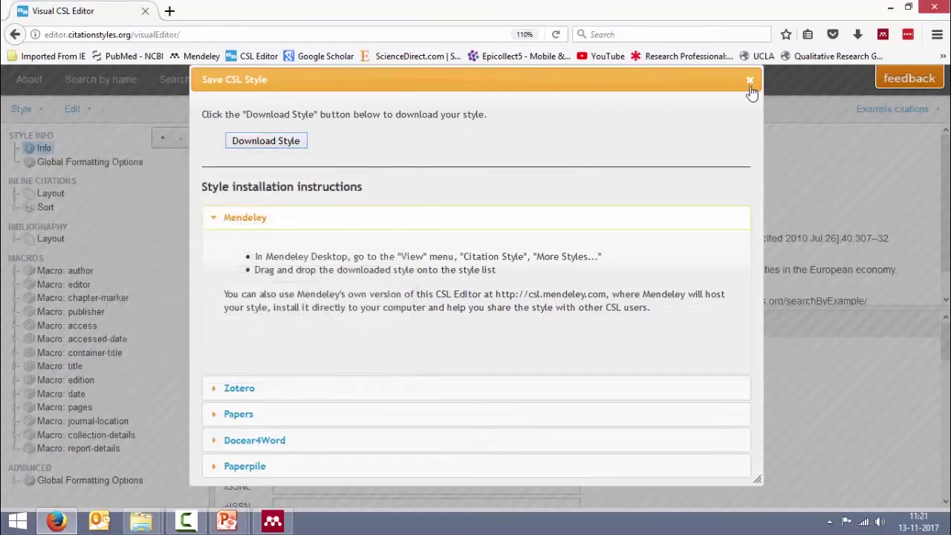
{"action": "left_click", "coordinate": [750, 80]}
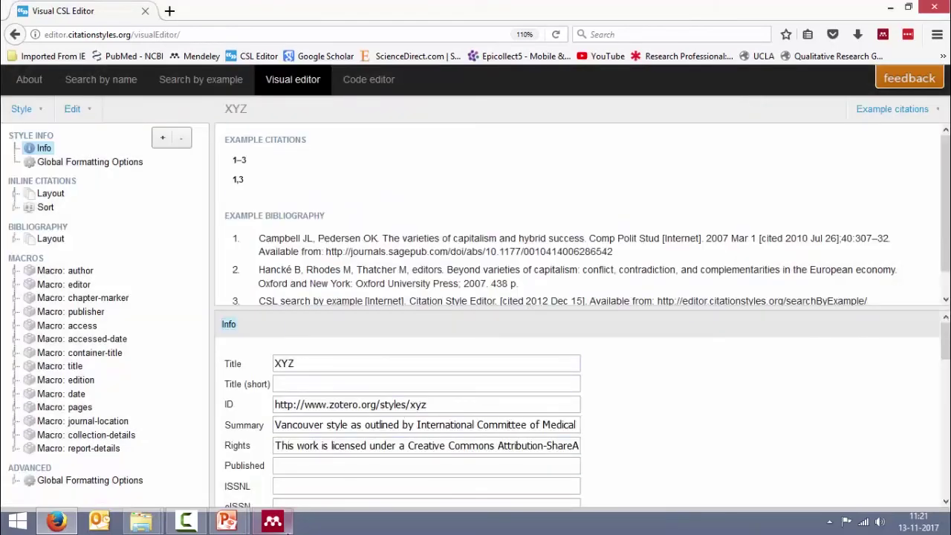
- Switch to Mendeley Desktop, minimize the other windows to expose the desktop files, and open the full citation styles manager
{"action": "left_click", "coordinate": [283, 525]}
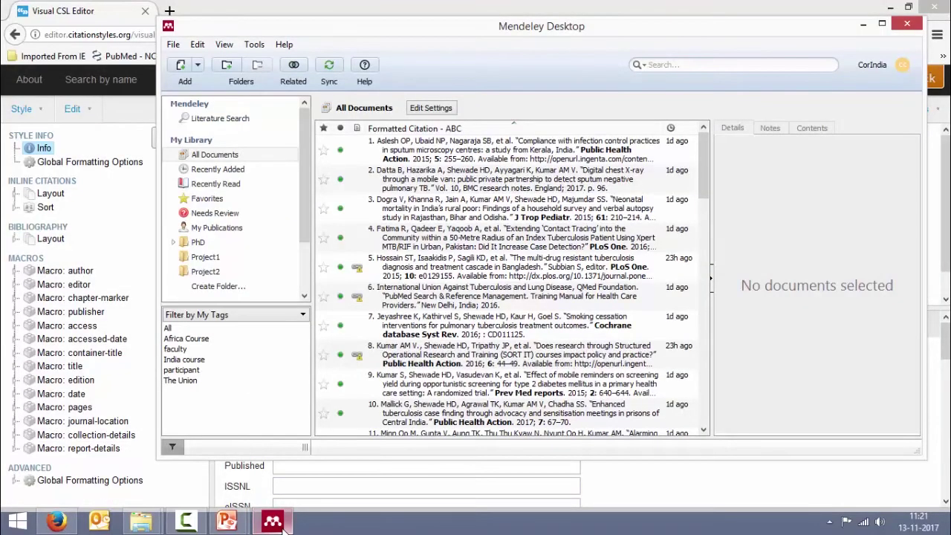
{"action": "key", "text": "super+Home"}
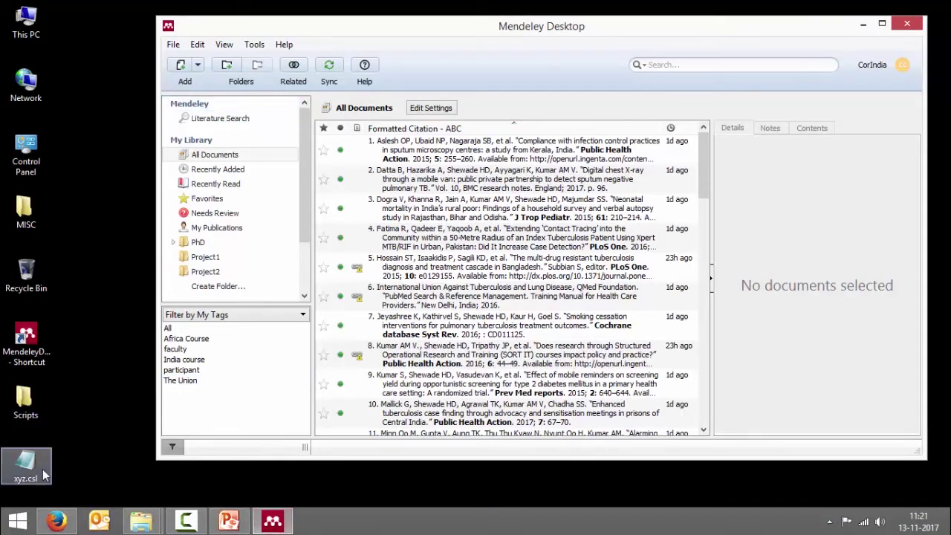
{"action": "left_click", "coordinate": [224, 46]}
{"action": "mouse_move", "coordinate": [272, 100]}
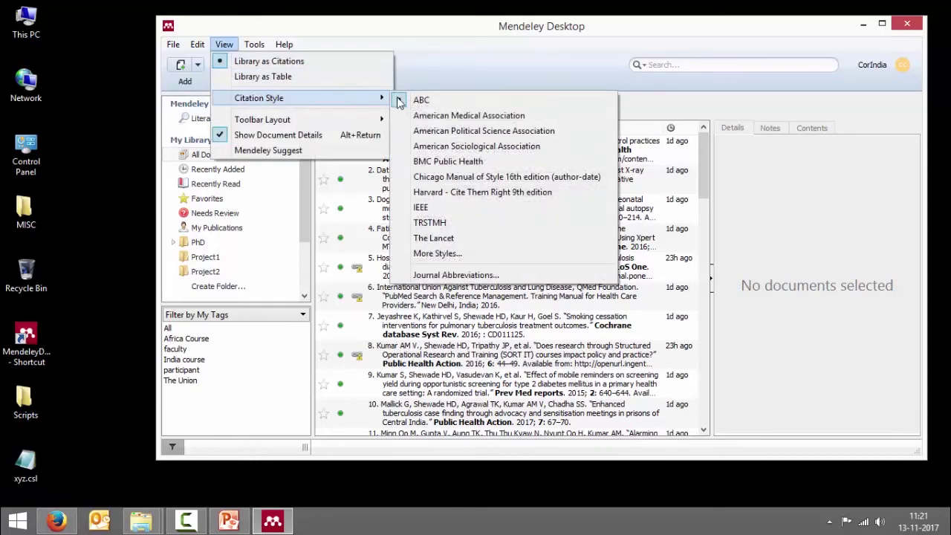
{"action": "left_click", "coordinate": [446, 256]}
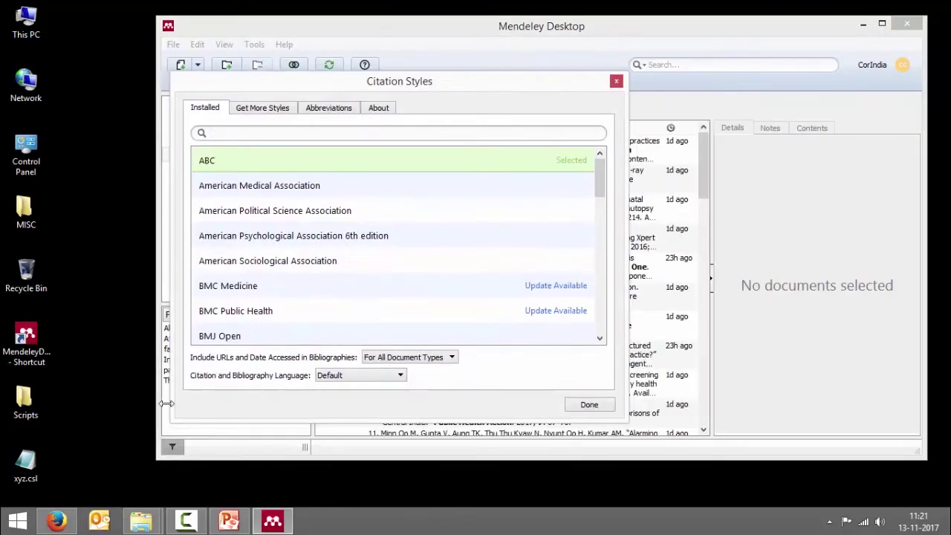
- Install xyz.csl from the desktop into Mendeley's installed citation styles and select the XYZ entry
{"action": "left_click", "coordinate": [28, 469]}
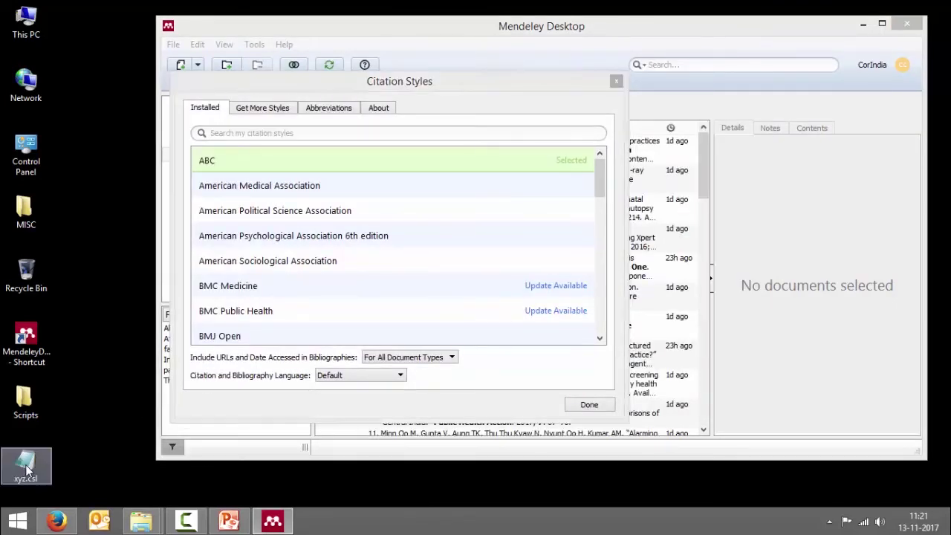
{"action": "left_click_drag", "start_coordinate": [27, 470], "coordinate": [322, 272]}
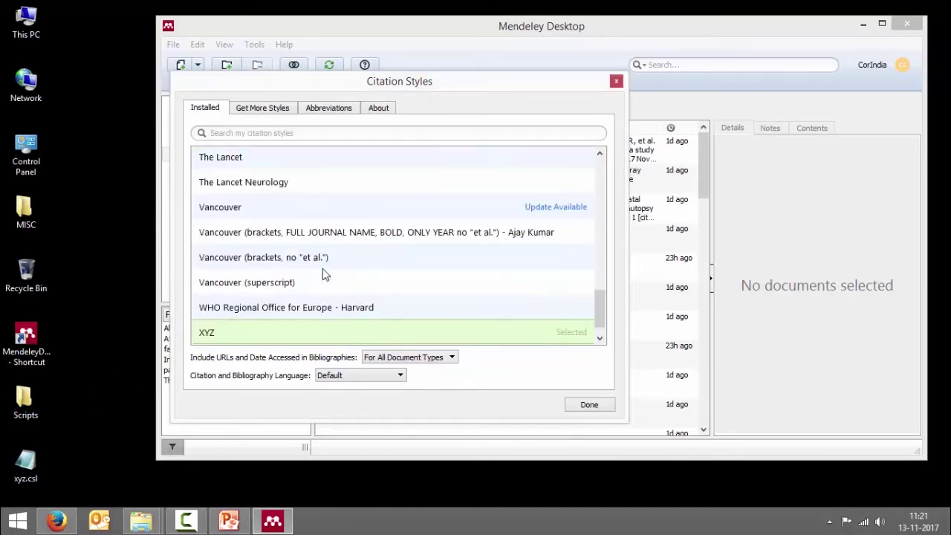
{"action": "left_click", "coordinate": [294, 338]}
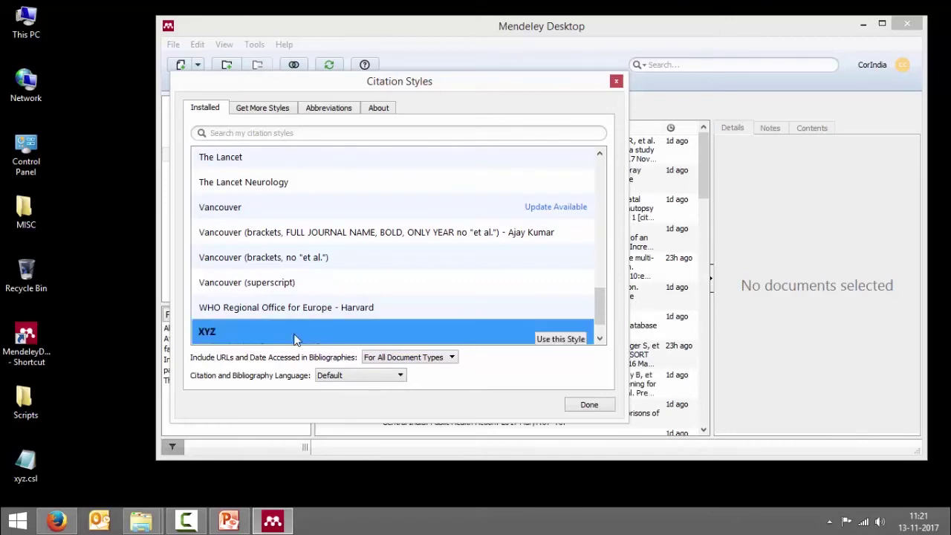
- Make XYZ the citation style in use and close the citation styles manager
{"action": "left_click", "coordinate": [561, 339]}
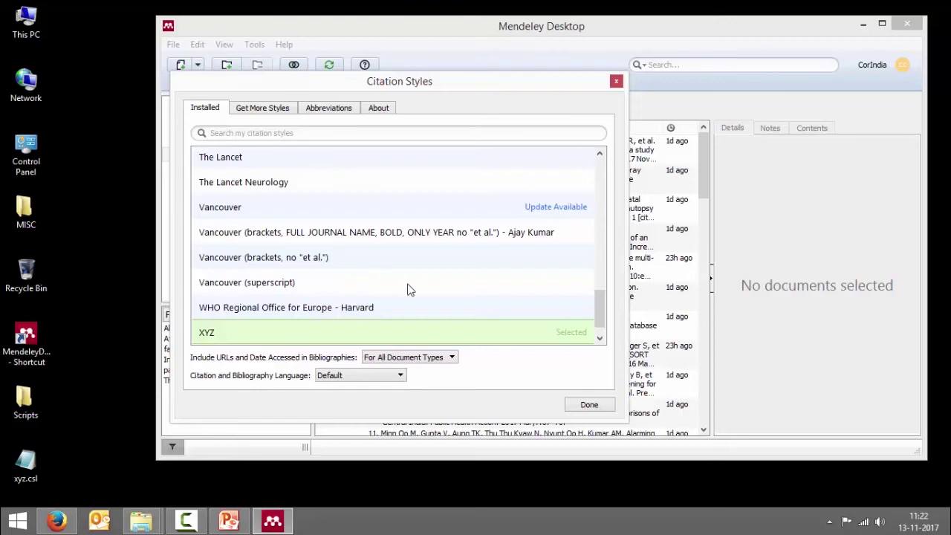
{"action": "left_click", "coordinate": [616, 80]}
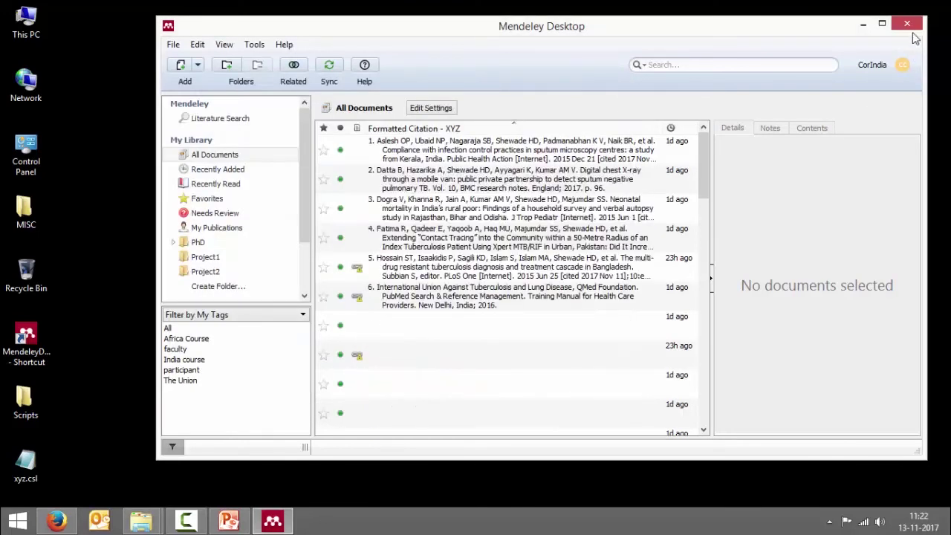
- Switch to File Explorer and open the AppData\Local folder of the personal user profile on the Windows (C:) drive
{"action": "double_click", "coordinate": [26, 22]}
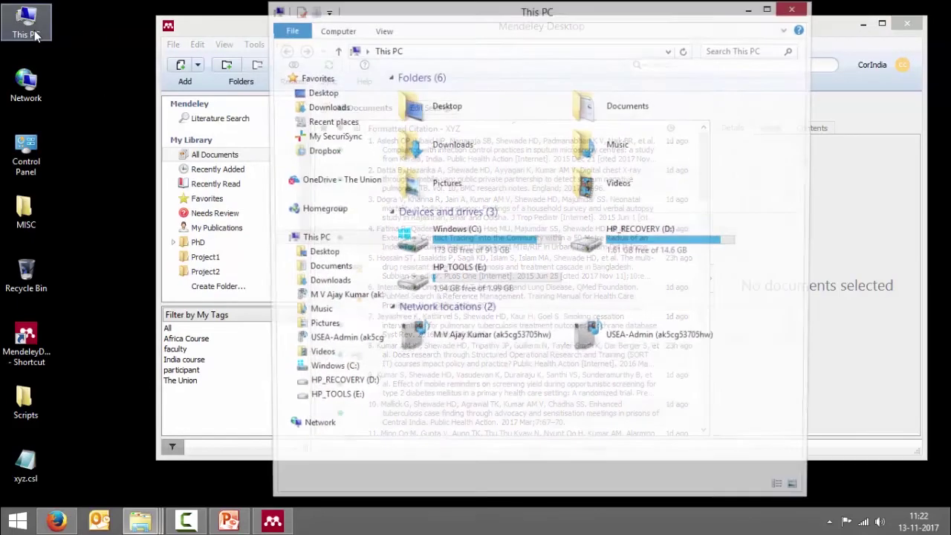
{"action": "double_click", "coordinate": [502, 245]}
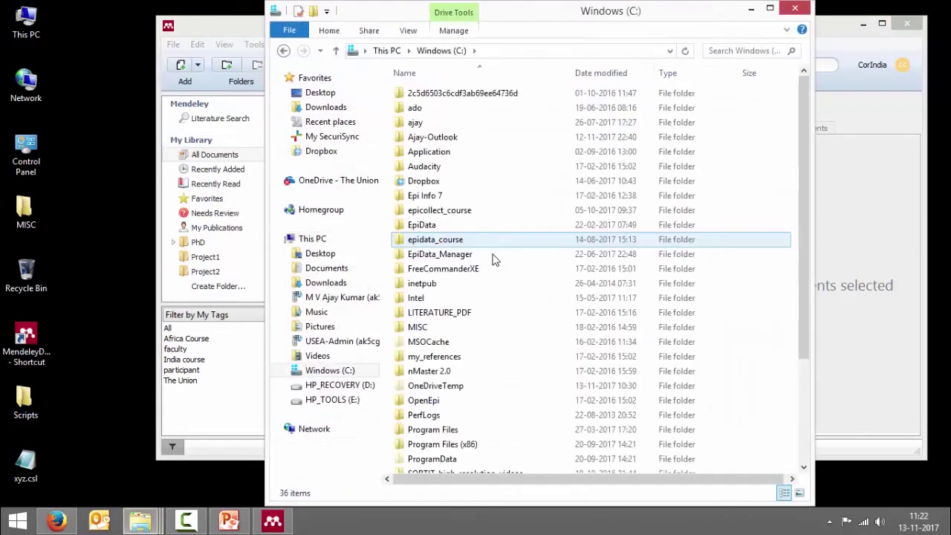
{"action": "left_click", "coordinate": [438, 297]}
{"action": "key", "text": "u"}
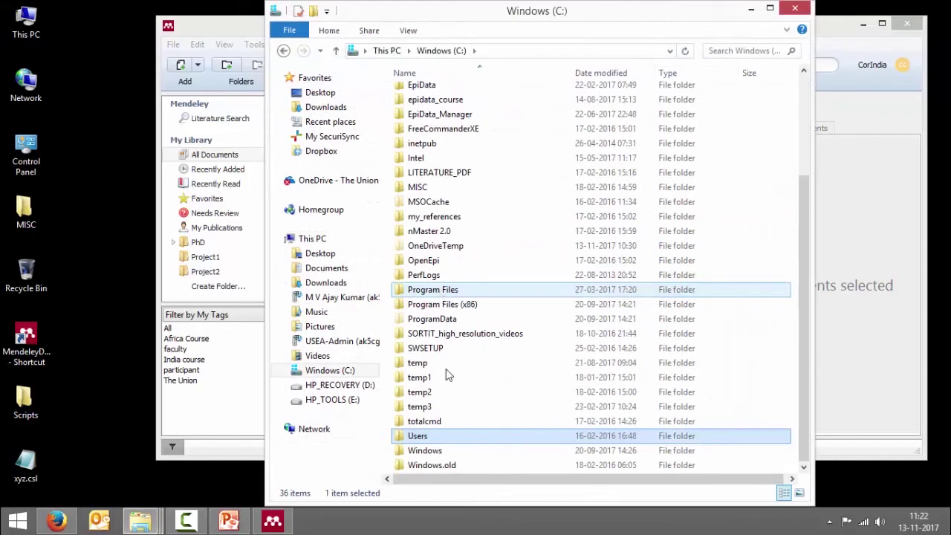
{"action": "double_click", "coordinate": [433, 436]}
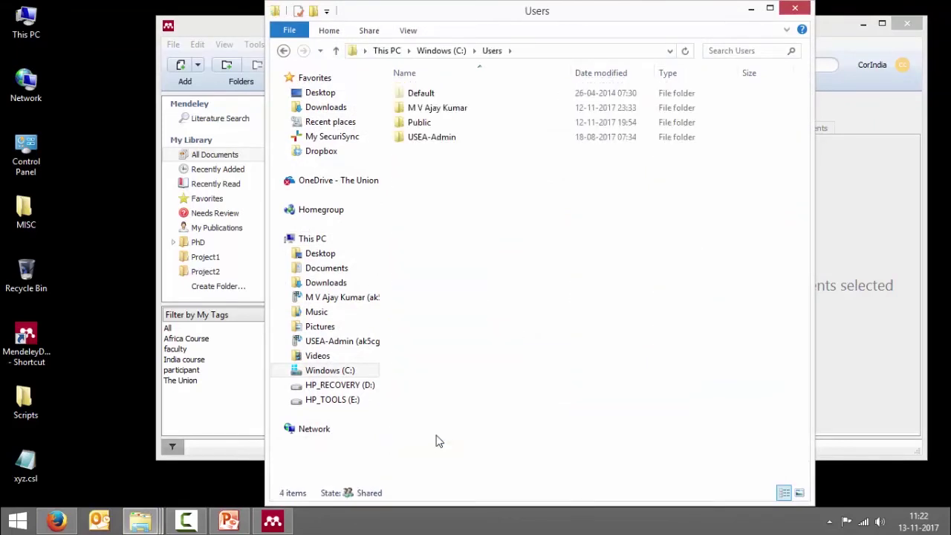
{"action": "double_click", "coordinate": [442, 109]}
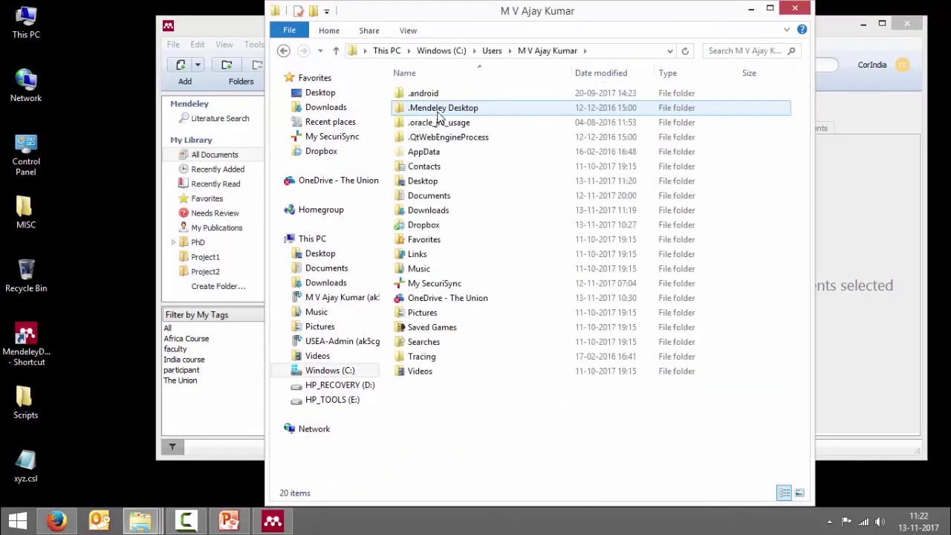
{"action": "double_click", "coordinate": [439, 153]}
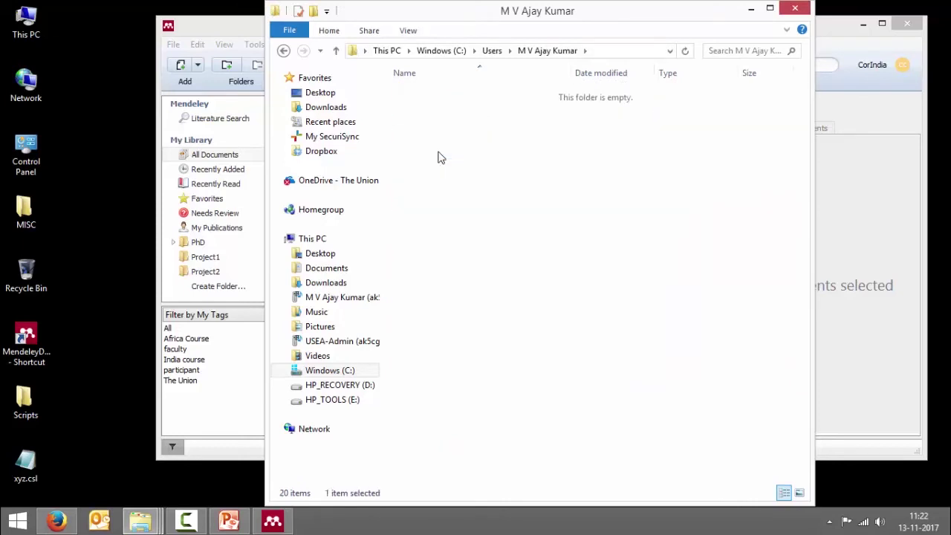
{"action": "double_click", "coordinate": [422, 94]}
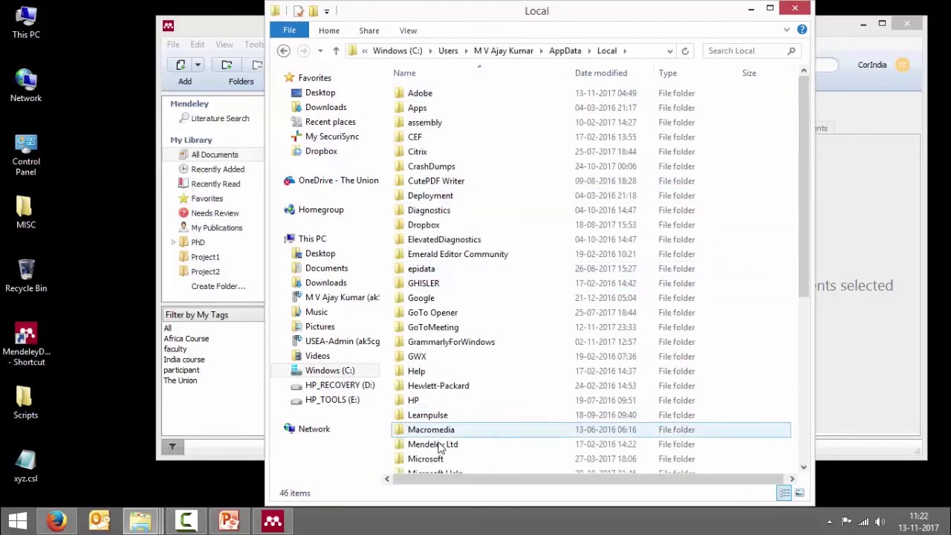
- Open Mendeley Ltd\Mendeley Desktop\citationStyles-1.0 and select the xyz.csl file in it
{"action": "left_click", "coordinate": [439, 448]}
{"action": "double_click", "coordinate": [439, 447]}
{"action": "double_click", "coordinate": [457, 100]}
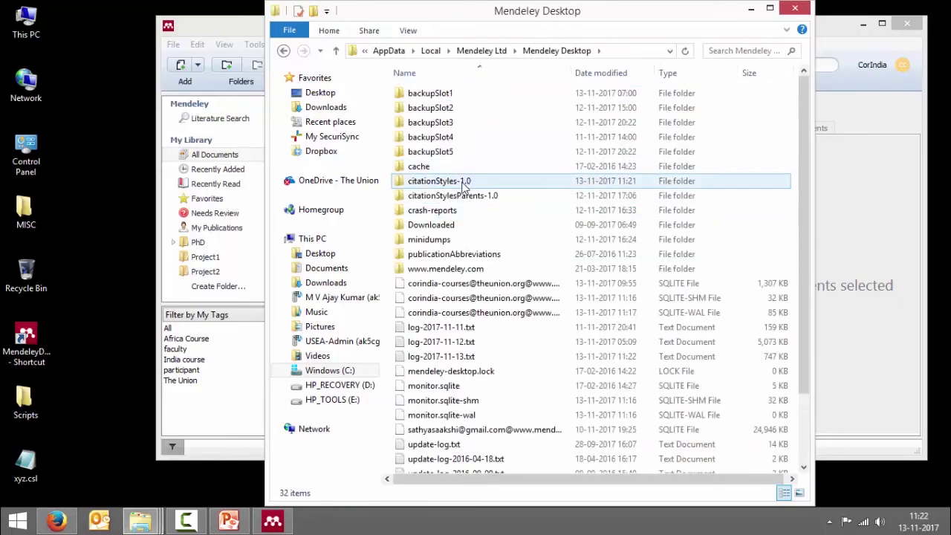
{"action": "double_click", "coordinate": [463, 185]}
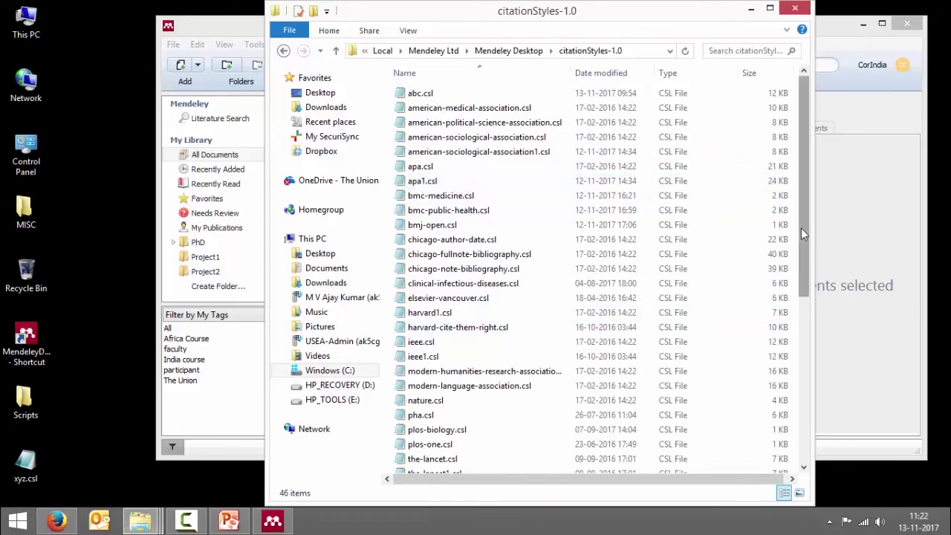
{"action": "left_click_drag", "start_coordinate": [800, 228], "coordinate": [801, 410]}
{"action": "left_click", "coordinate": [481, 461]}
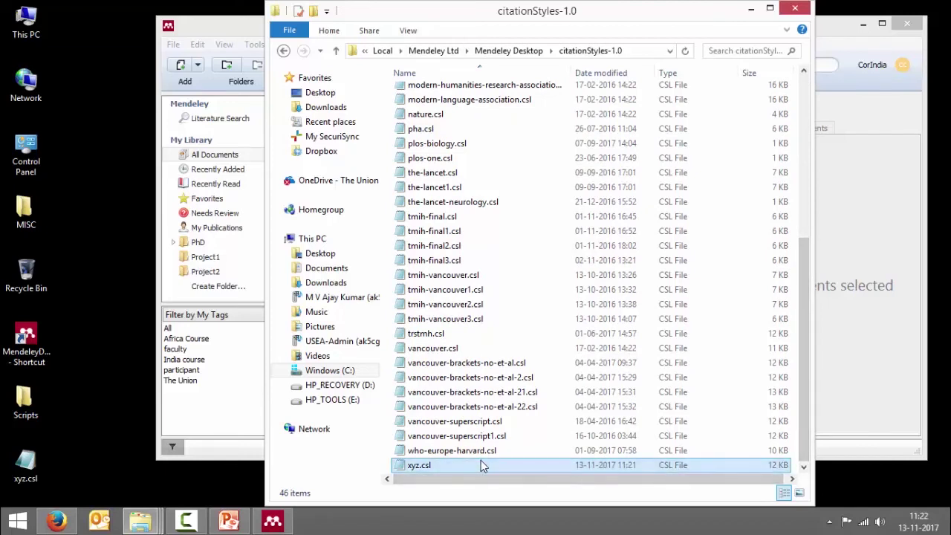